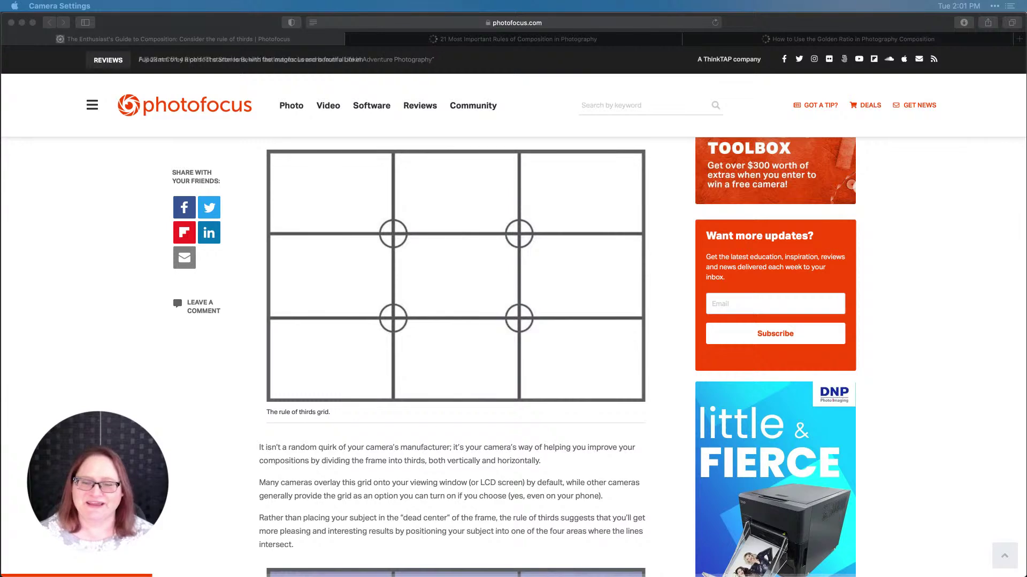
# Examine the rule of thirds grid and the steeple example in the Photofocus composition article.
pyautogui.scroll(-5, 514, 353)
pyautogui.scroll(-2, 514, 353)
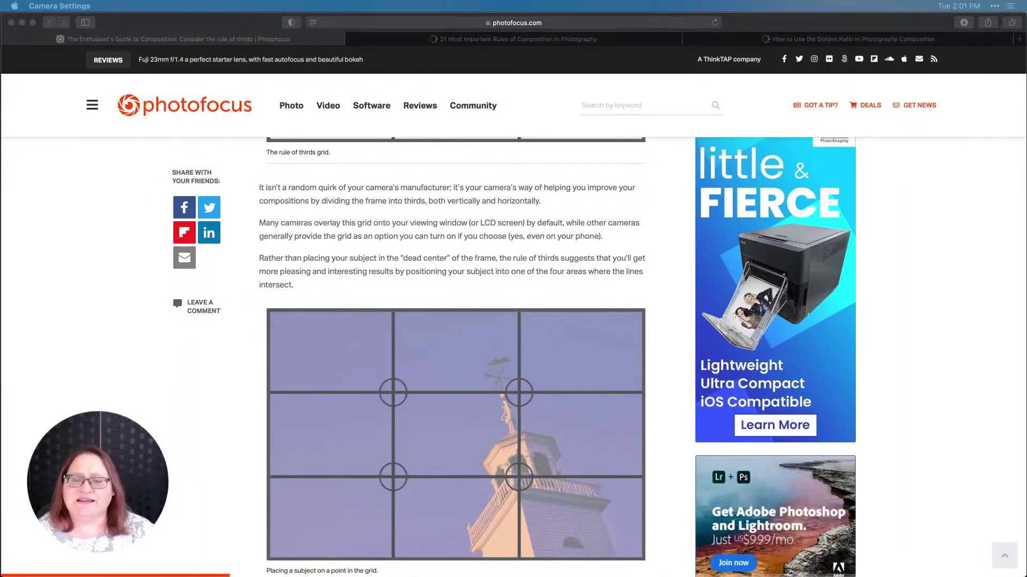
pyautogui.scroll(-3, 514, 353)
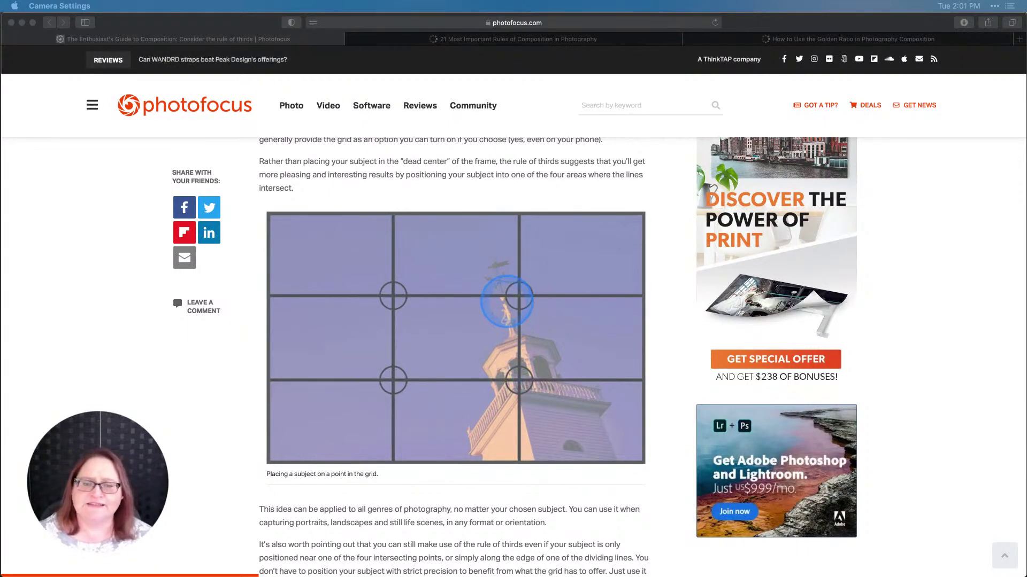
pyautogui.scroll(-5, 517, 367)
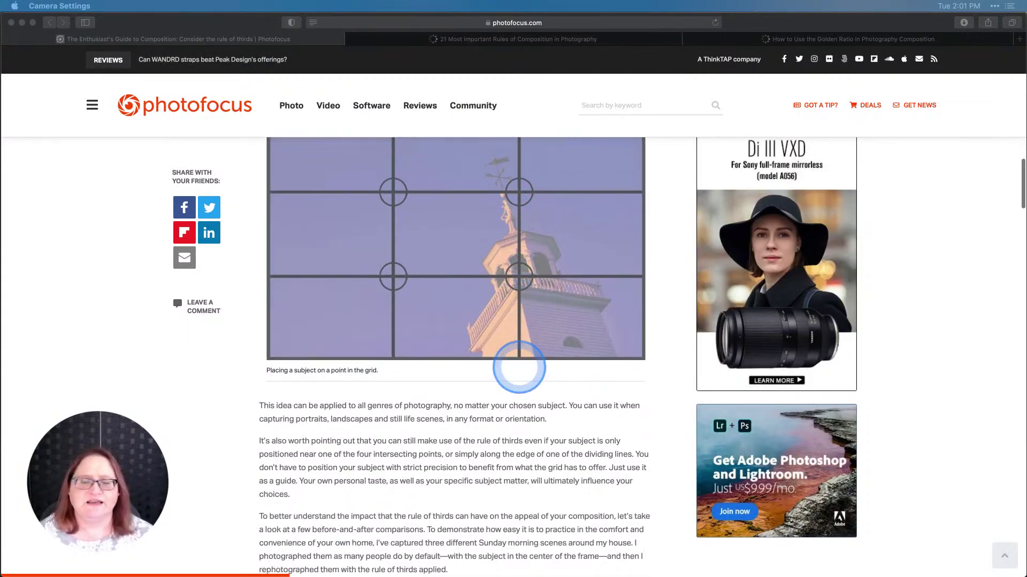
pyautogui.scroll(-6, 519, 367)
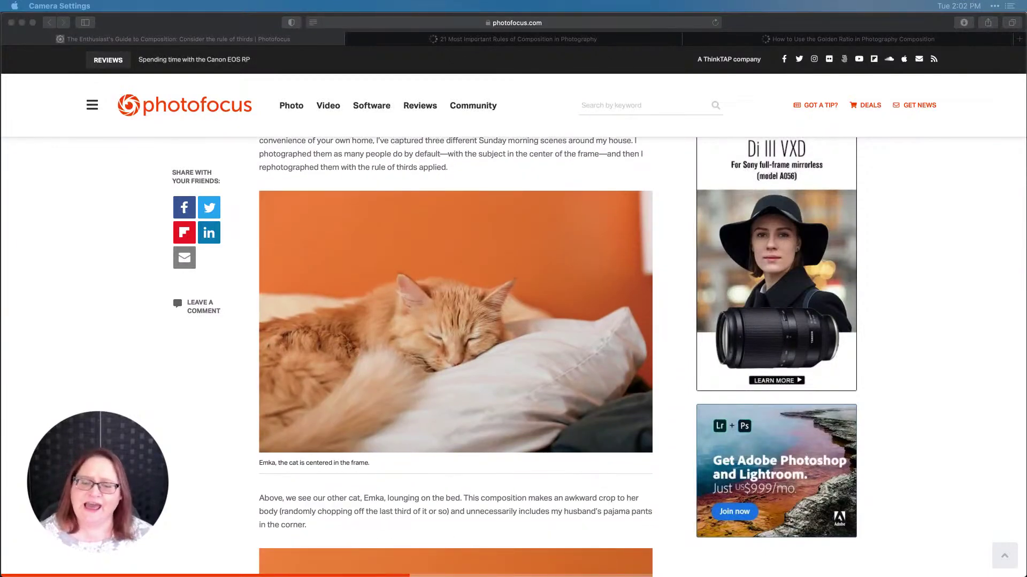
# Compare the centered and rule of thirds versions of the cat and baby photos in the article.
pyautogui.scroll(-2, 455, 357)
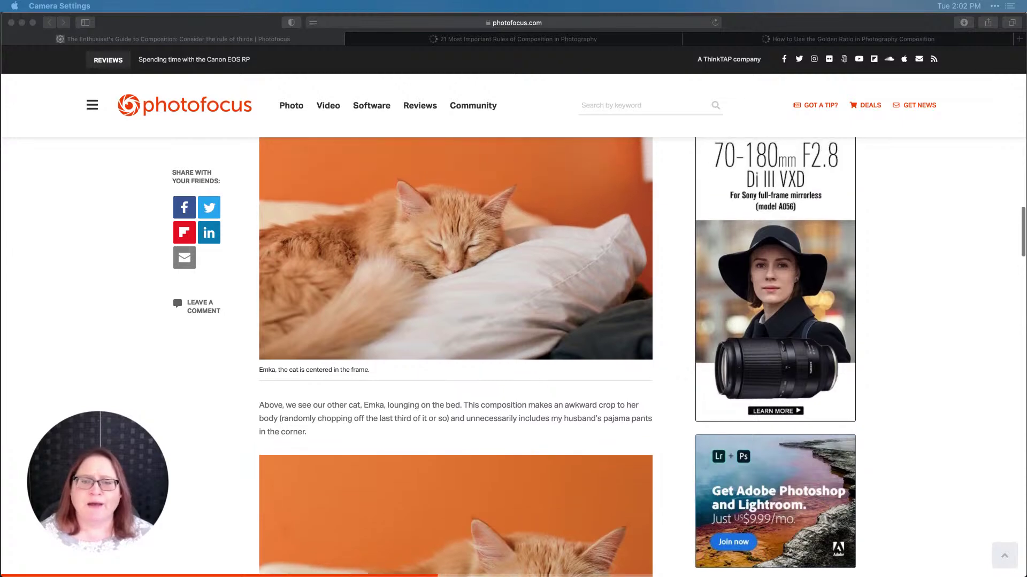
pyautogui.scroll(2, 456, 357)
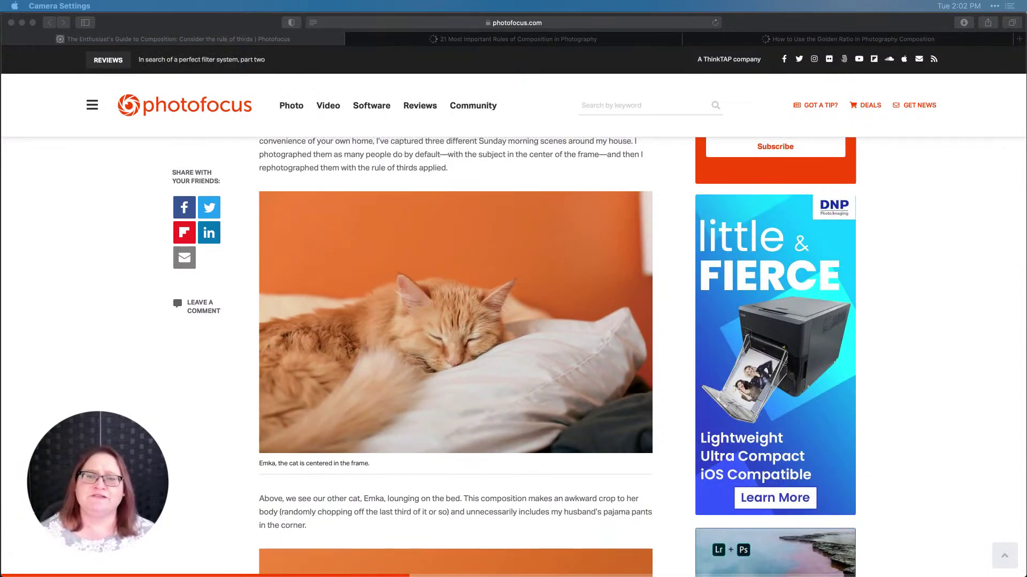
pyautogui.scroll(-5, 455, 357)
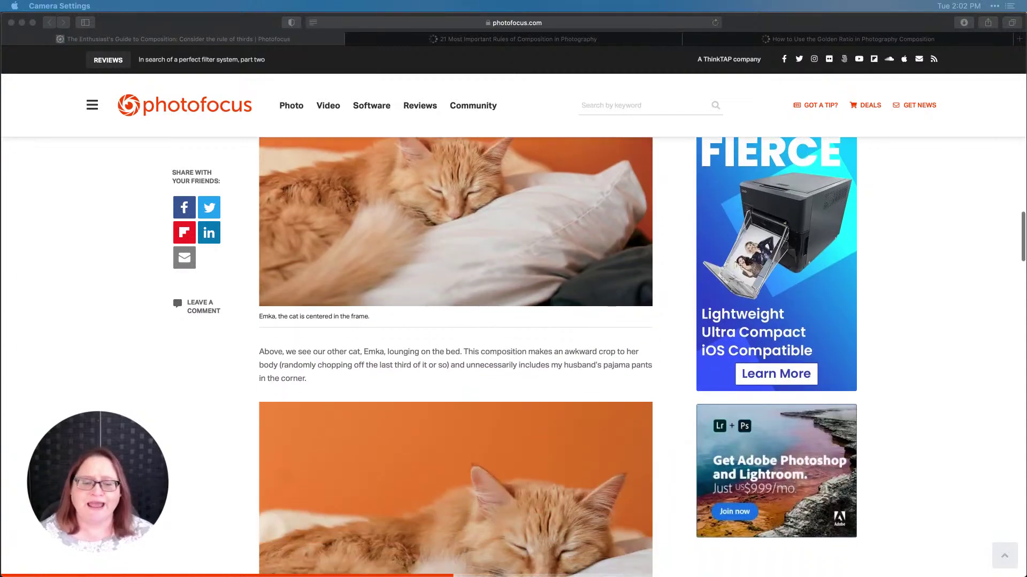
pyautogui.scroll(-15, 556, 449)
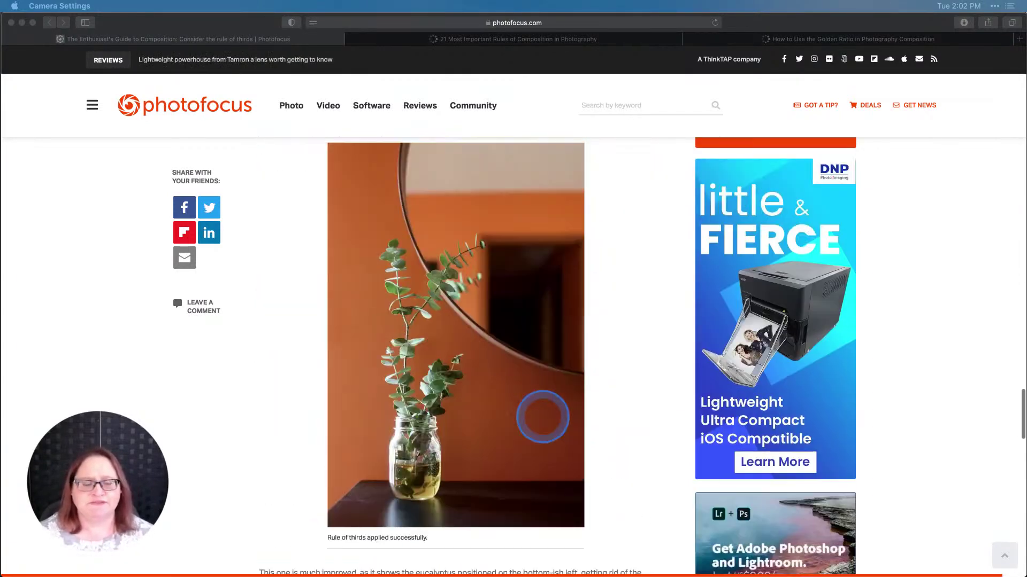
pyautogui.scroll(8, 535, 419)
pyautogui.scroll(15, 455, 357)
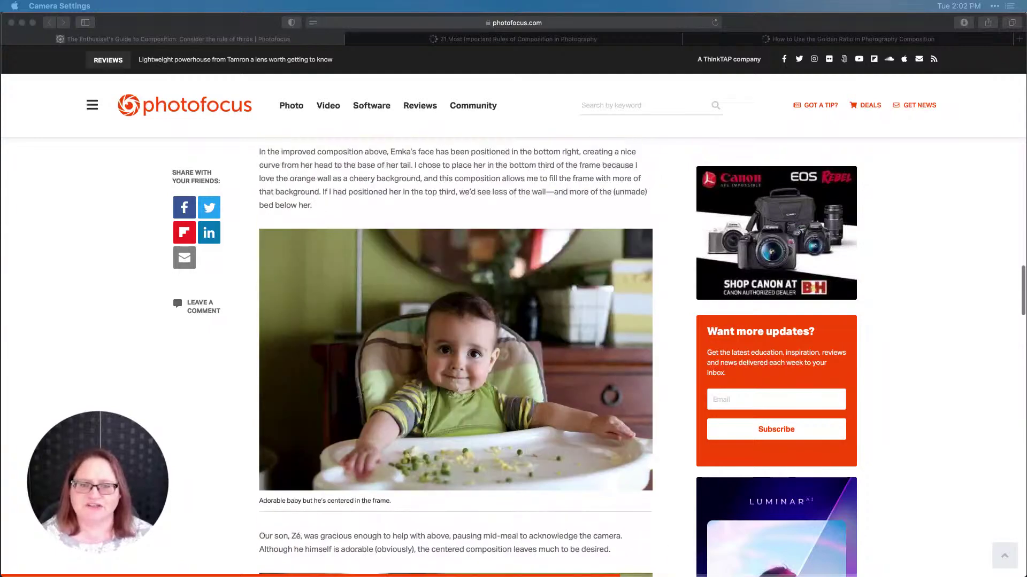
pyautogui.scroll(-2, 455, 357)
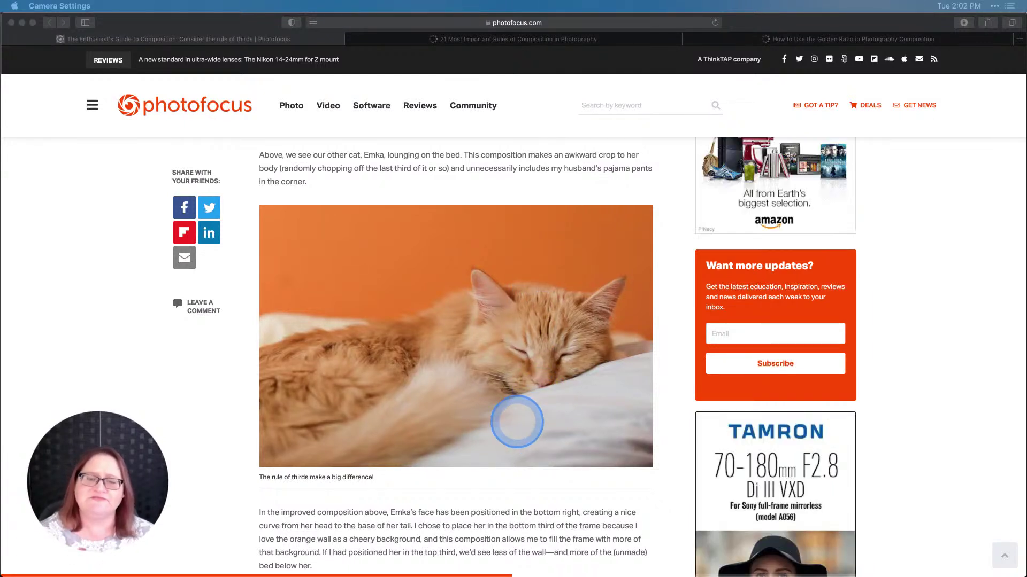
pyautogui.scroll(7, 456, 353)
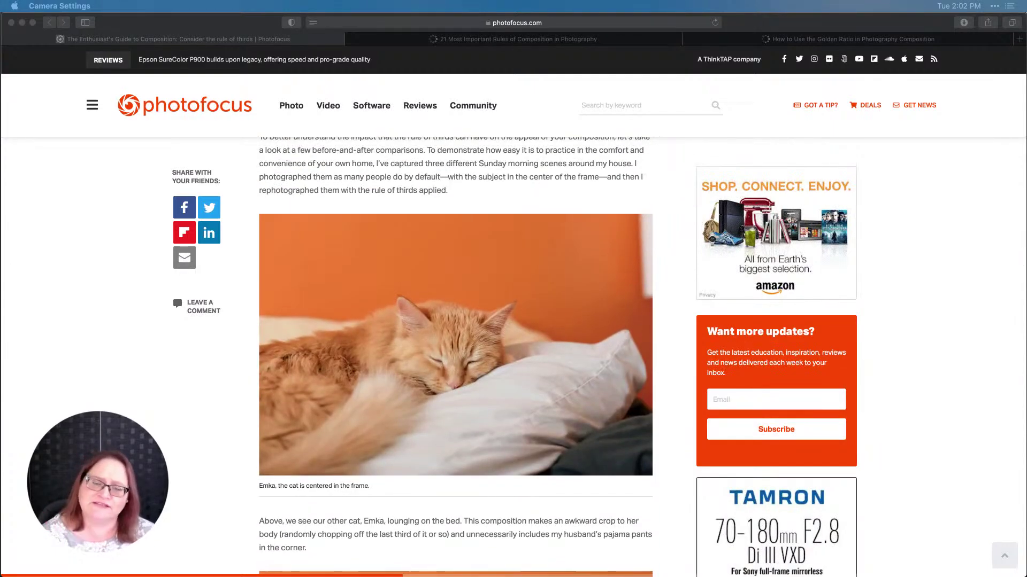
pyautogui.scroll(-12, 456, 356)
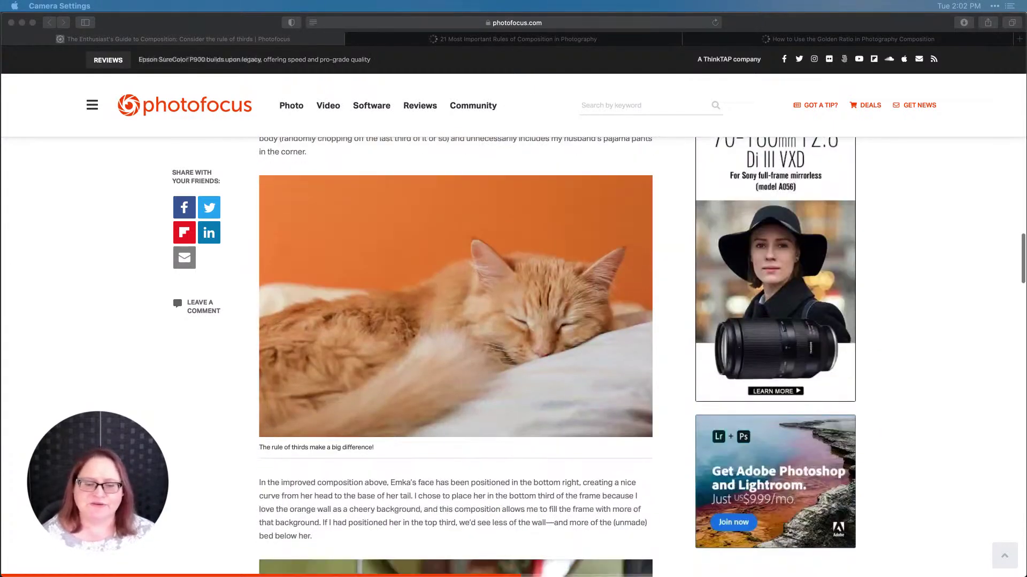
pyautogui.scroll(-2, 455, 356)
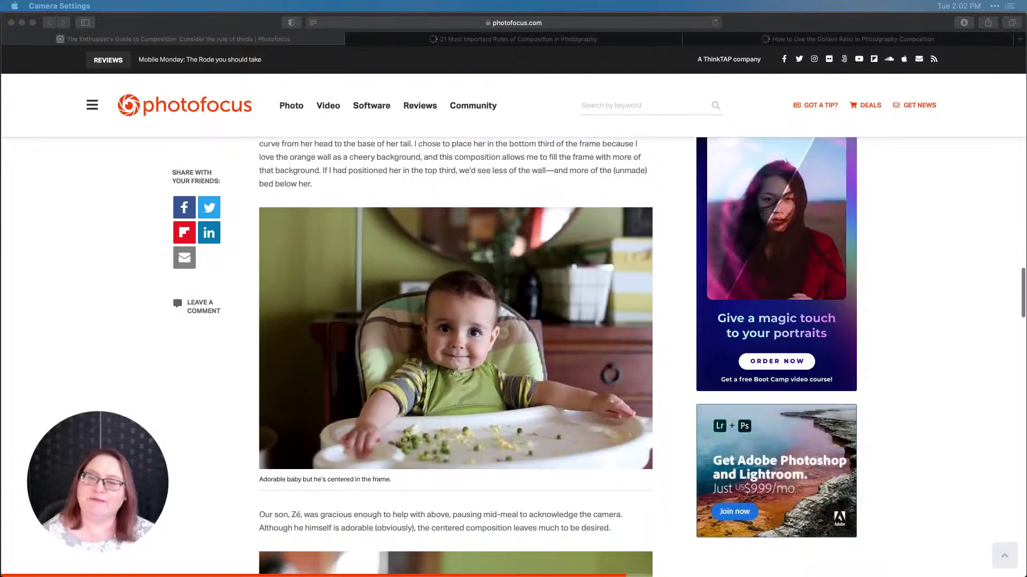
pyautogui.scroll(-3, 456, 357)
pyautogui.scroll(-3, 553, 385)
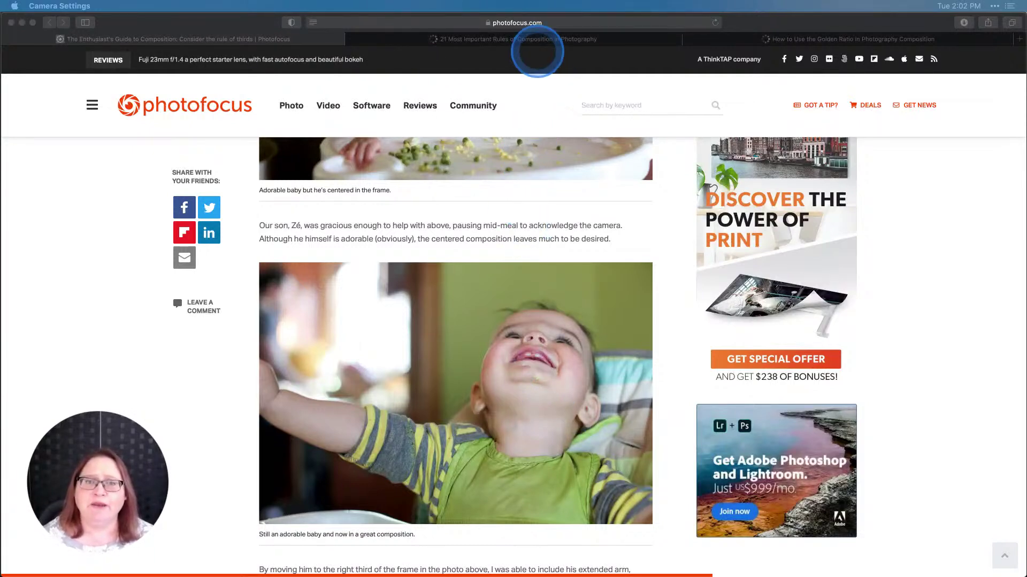
# Open the article "21 Most Important Rules of Composition in Photography" and read rules 1 through 4.
pyautogui.click(537, 40)
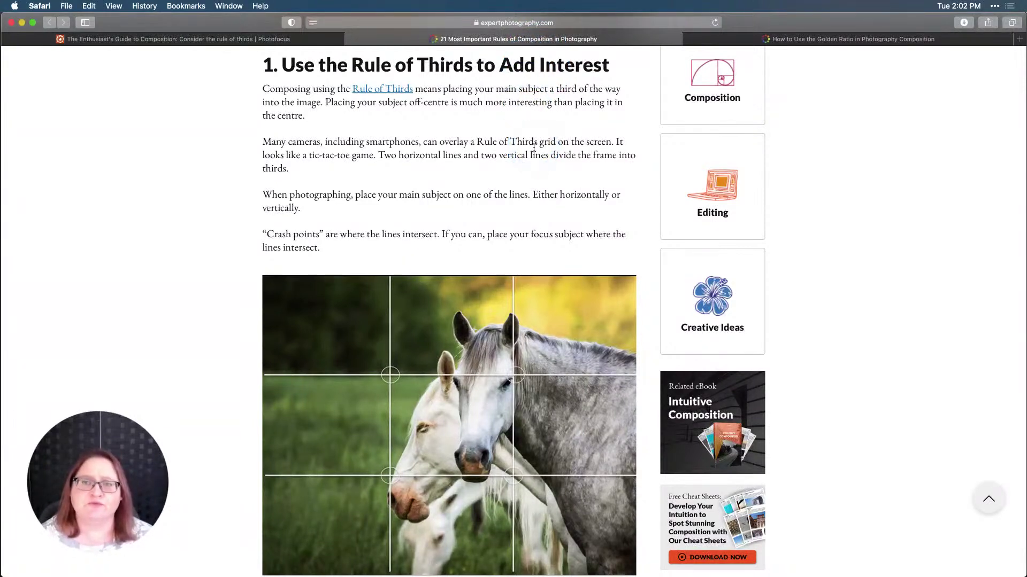
pyautogui.scroll(-6, 534, 148)
pyautogui.scroll(-5, 533, 148)
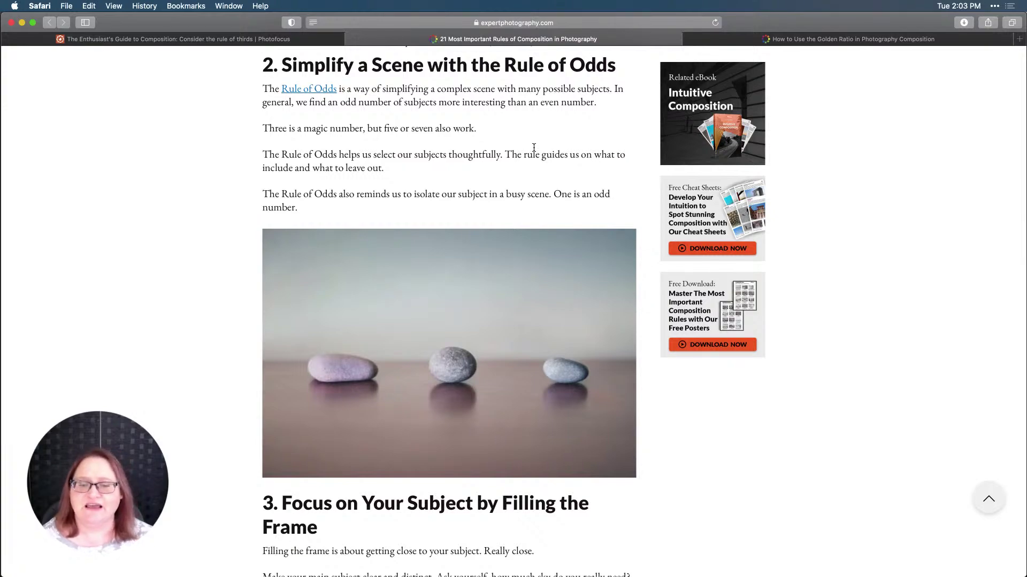
pyautogui.scroll(-10, 534, 148)
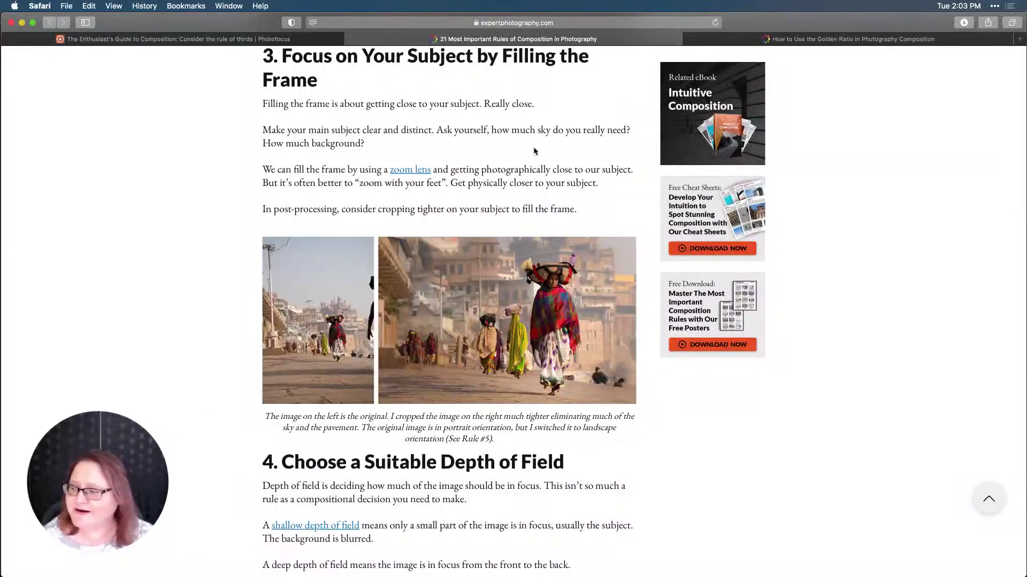
pyautogui.scroll(-2, 534, 151)
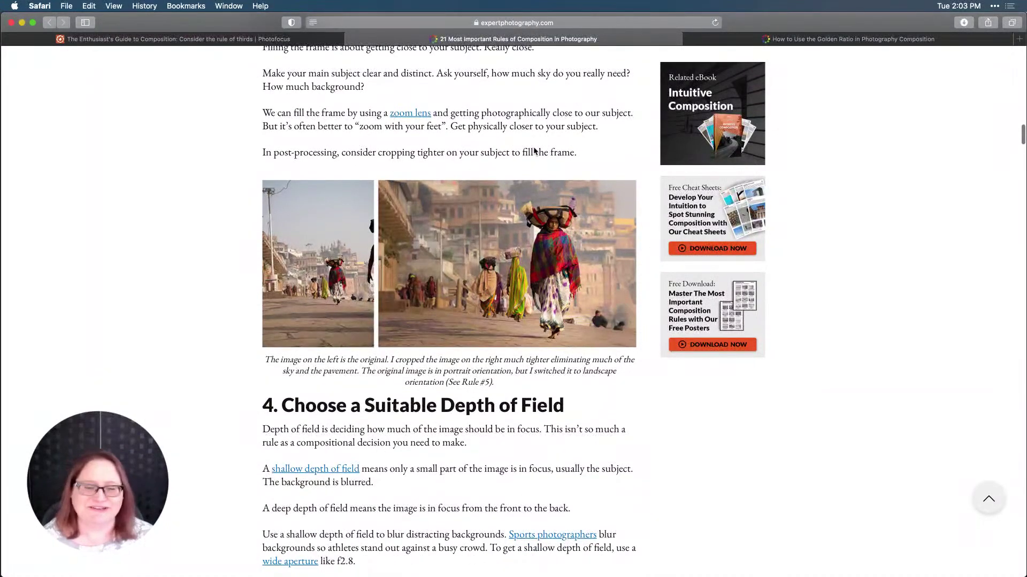
pyautogui.scroll(-3, 534, 149)
pyautogui.scroll(-10, 534, 147)
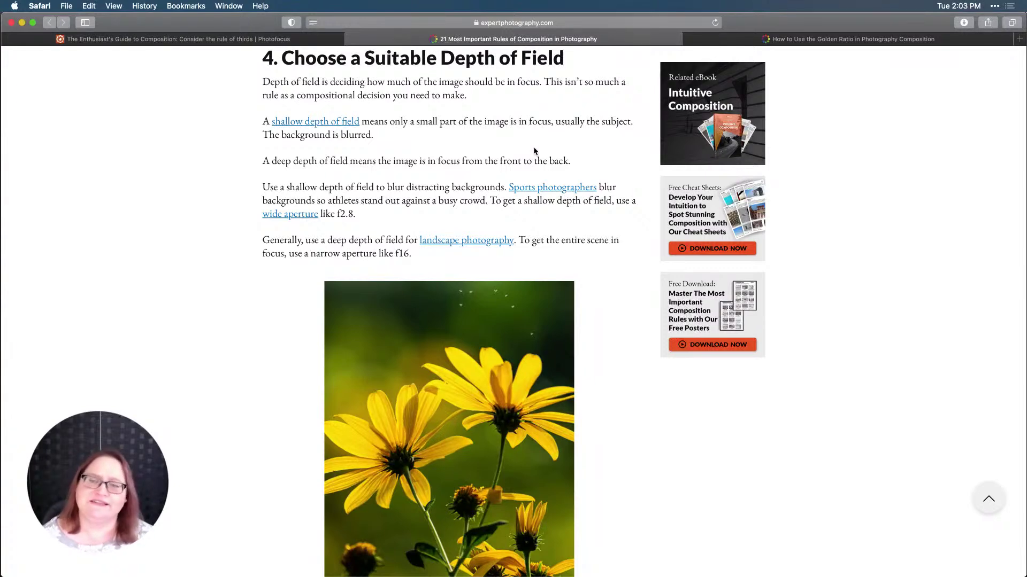
# Read on through composition rules 5 to 11, and view the spiral diagram in the golden ratio article.
pyautogui.scroll(-10, 534, 150)
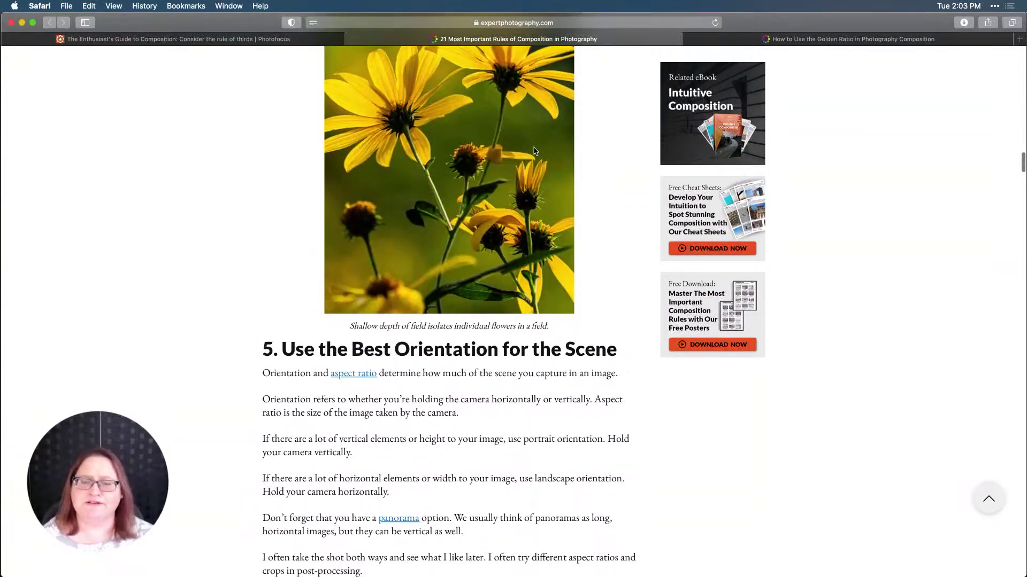
pyautogui.scroll(-4, 535, 150)
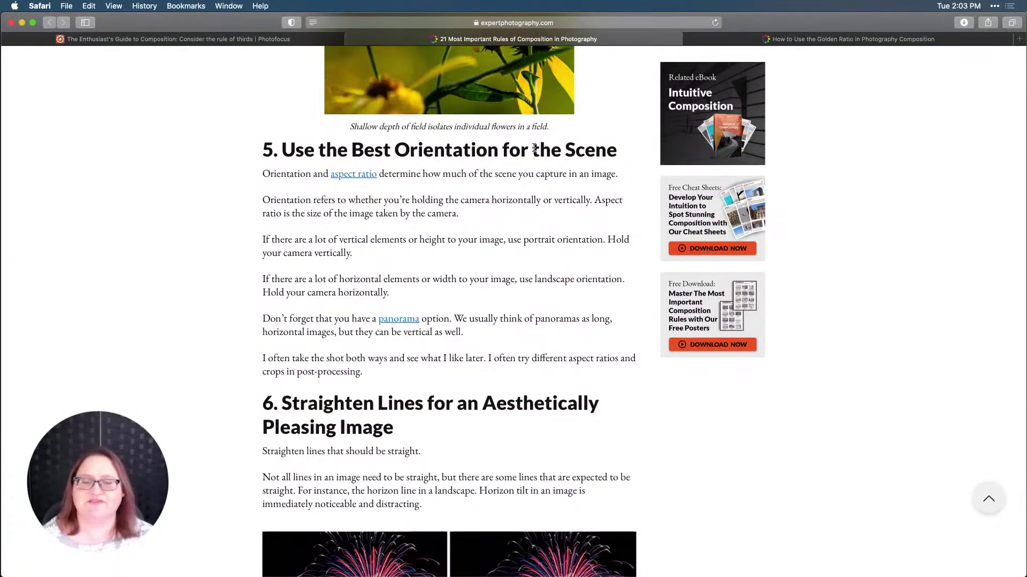
pyautogui.scroll(-15, 533, 148)
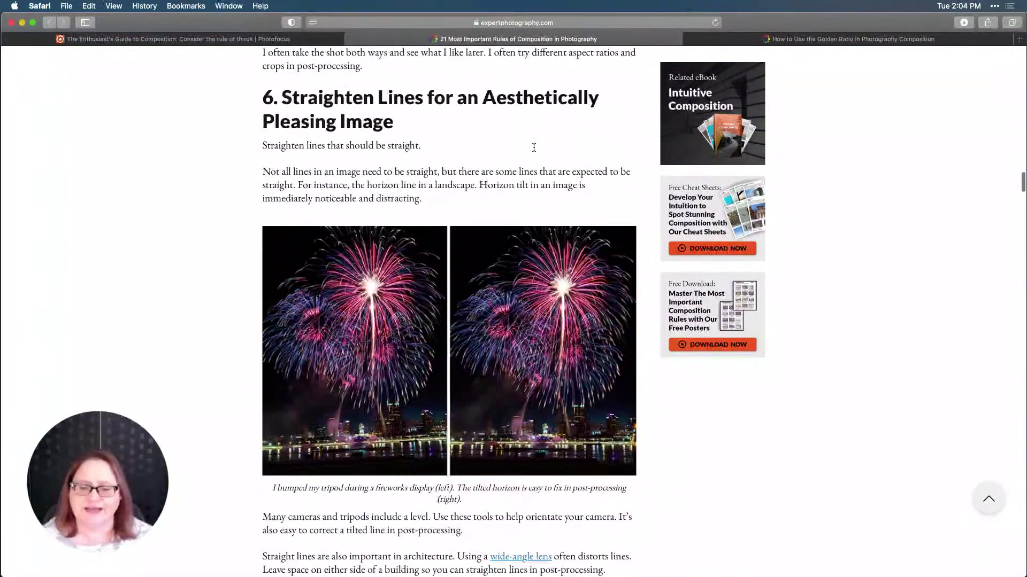
pyautogui.scroll(-5, 533, 149)
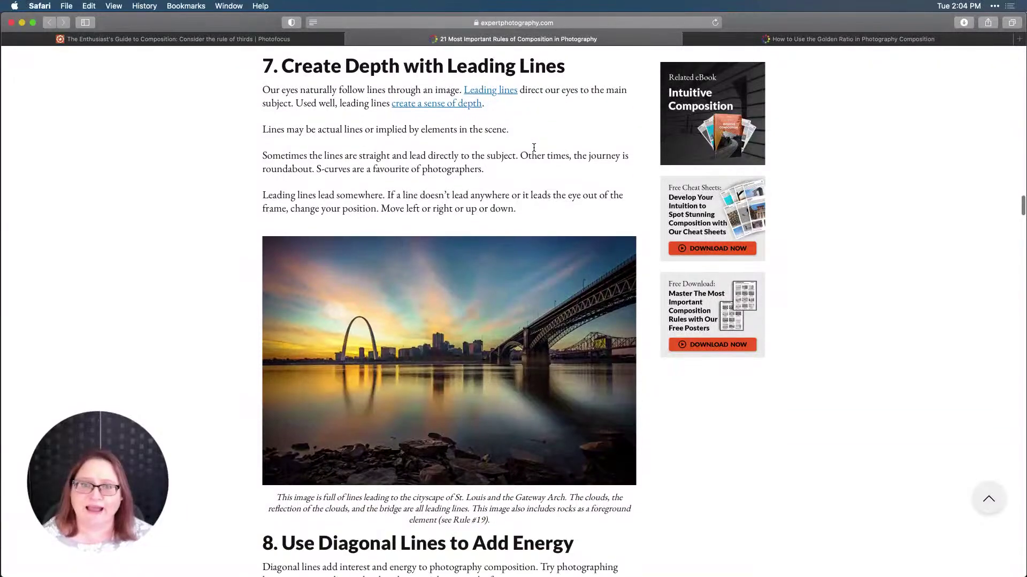
pyautogui.scroll(-12, 533, 148)
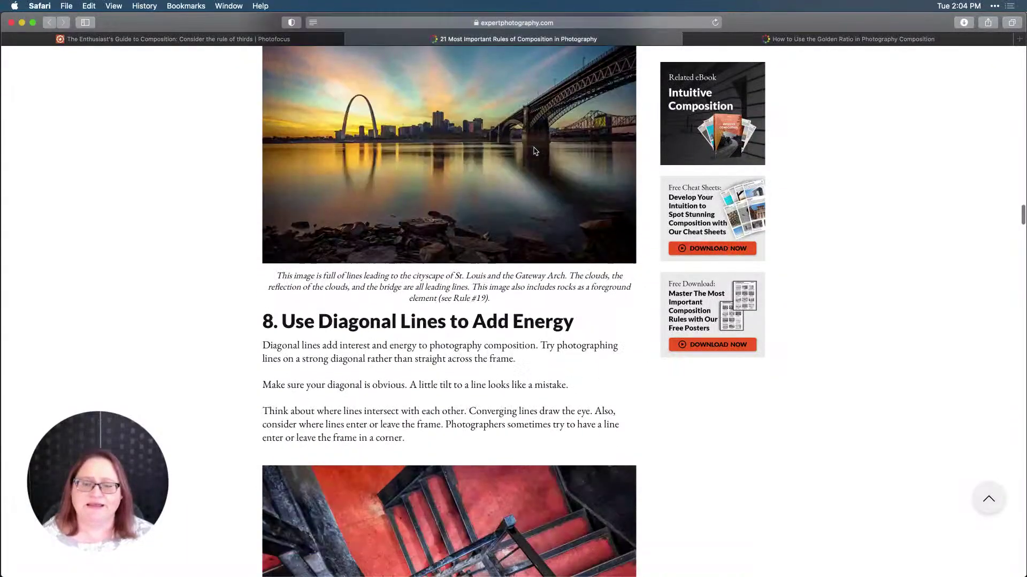
pyautogui.scroll(-14, 534, 150)
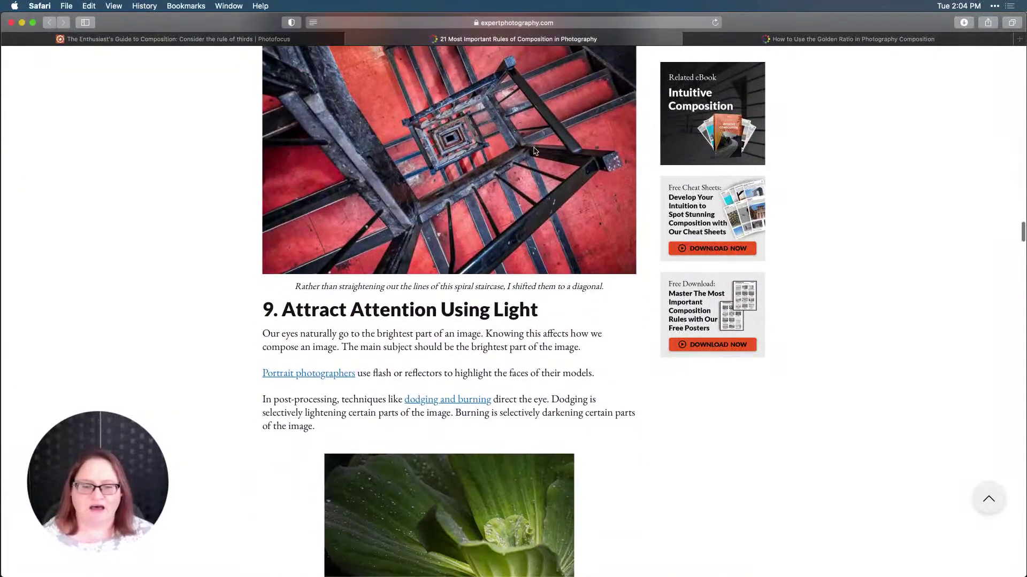
pyautogui.scroll(-12, 533, 150)
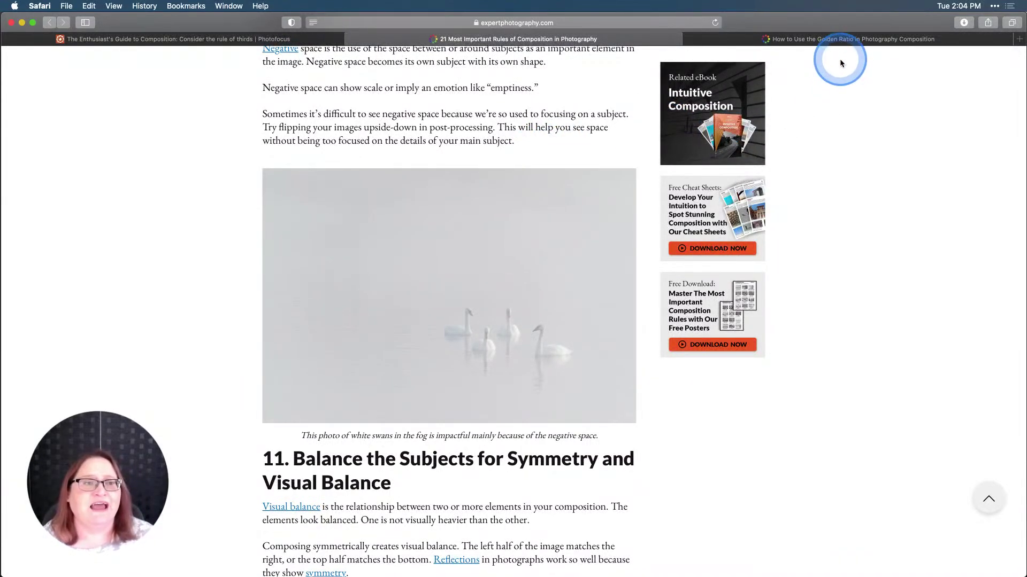
pyautogui.click(849, 43)
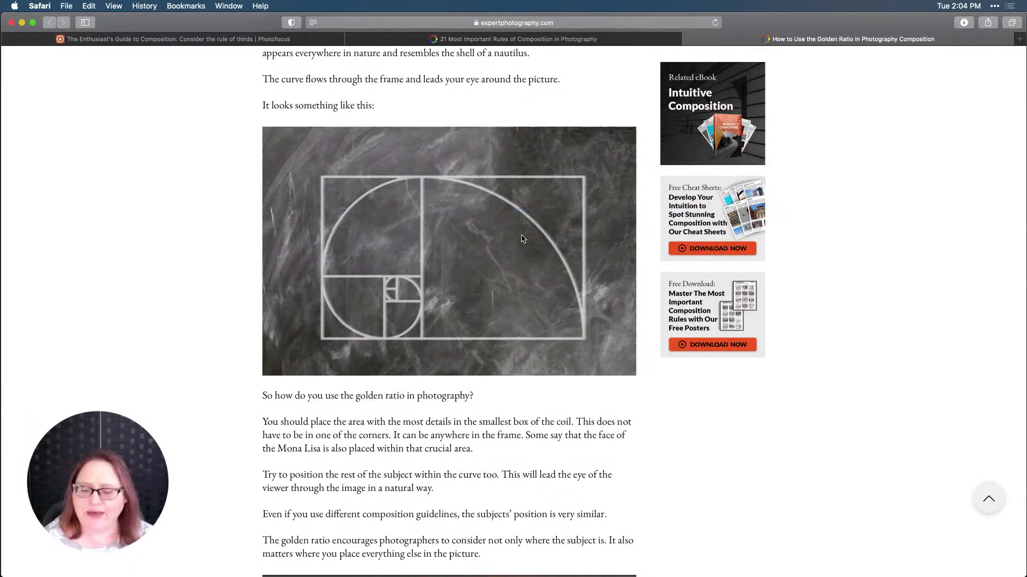
# Switch to Luminar AI and check the original-version preview of the monkey photo.
pyautogui.press('super+Tab')
pyautogui.press('super+Tab')
pyautogui.press('super+Tab')
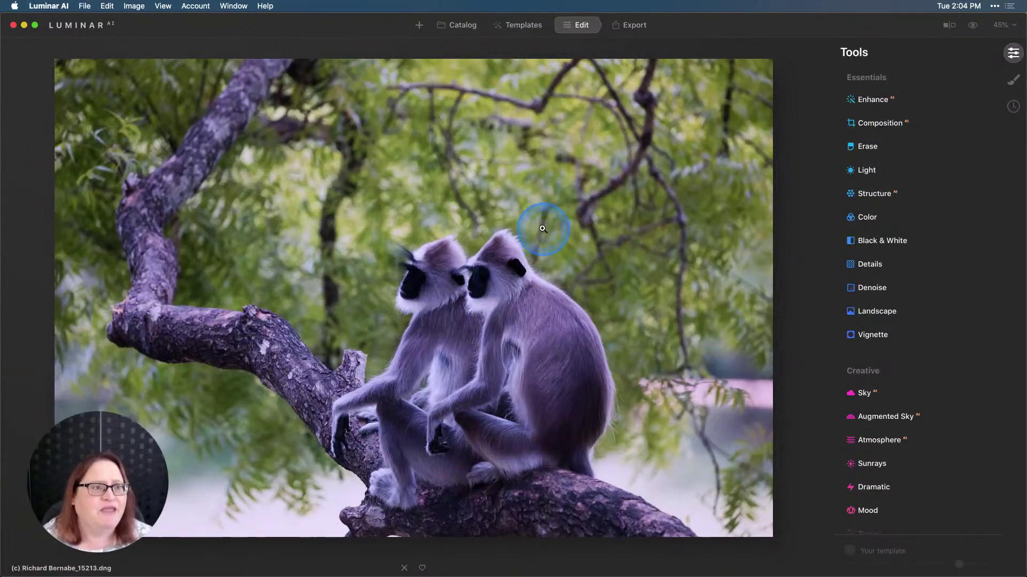
pyautogui.click(974, 27)
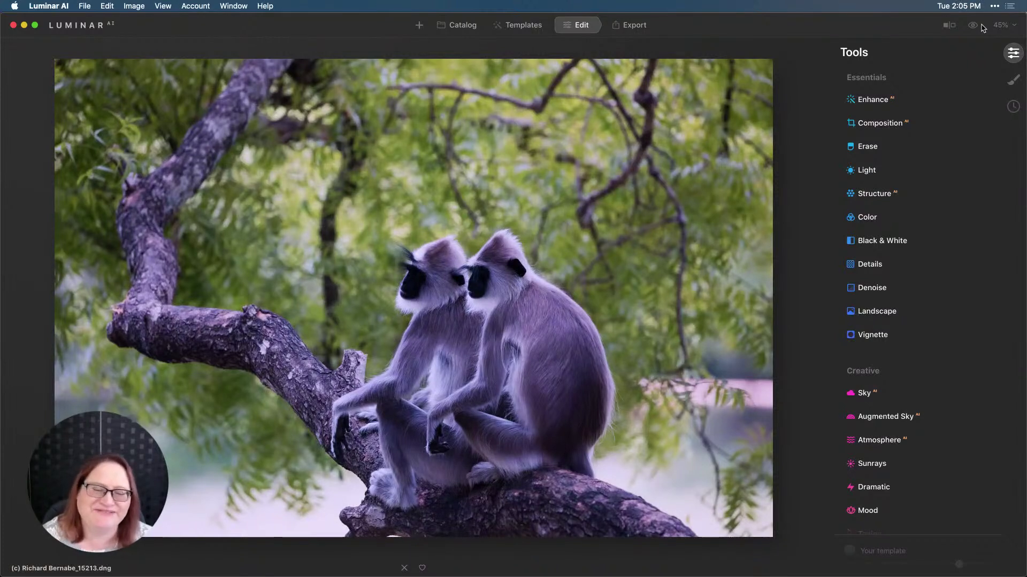
pyautogui.moveTo(981, 30); pyautogui.dragTo(970, 63)
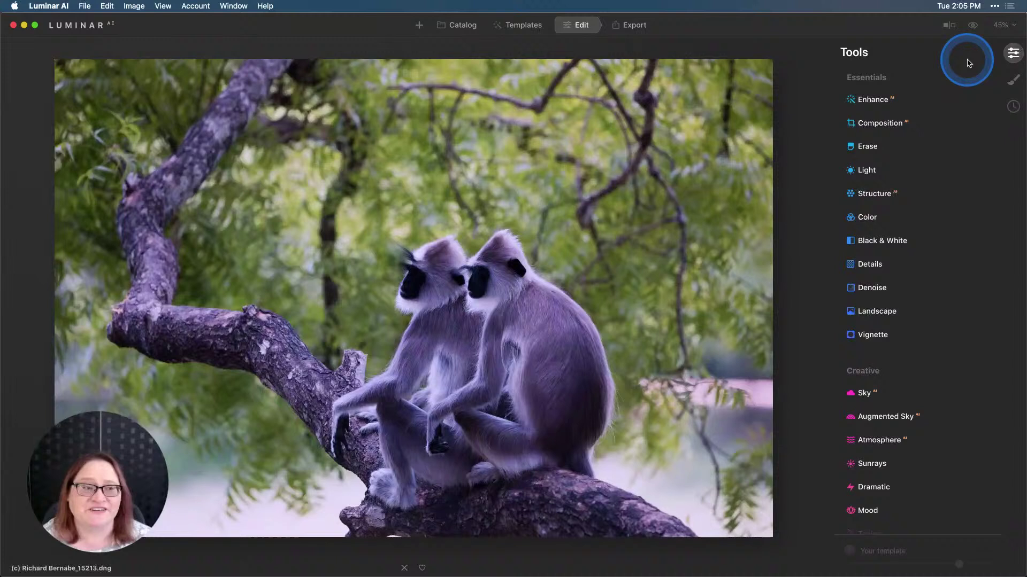
# Correct the photo's white balance in the Light tool by picking the pale chin fur of the right-hand monkey as the neutral target.
pyautogui.click(874, 170)
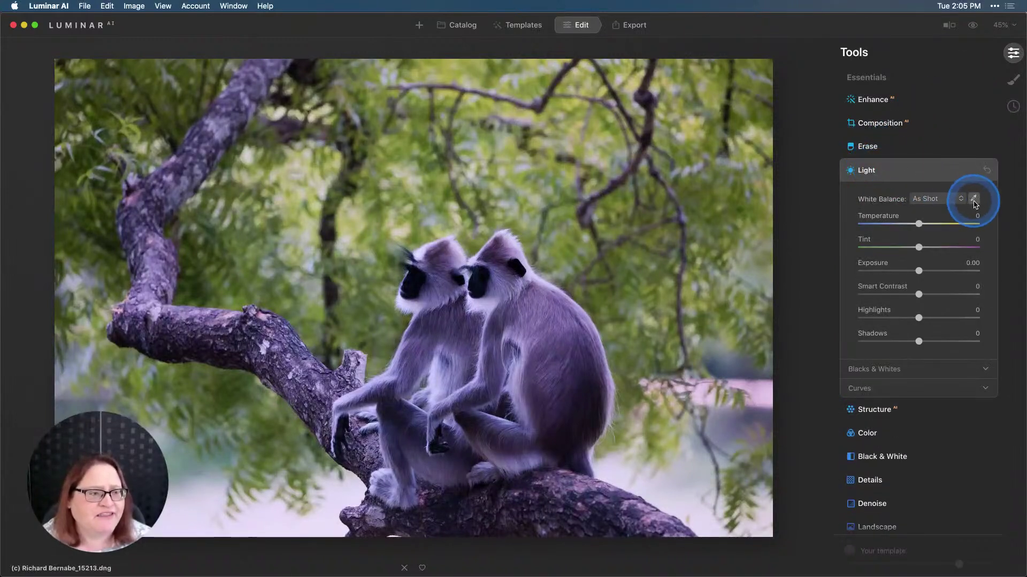
pyautogui.click(974, 199)
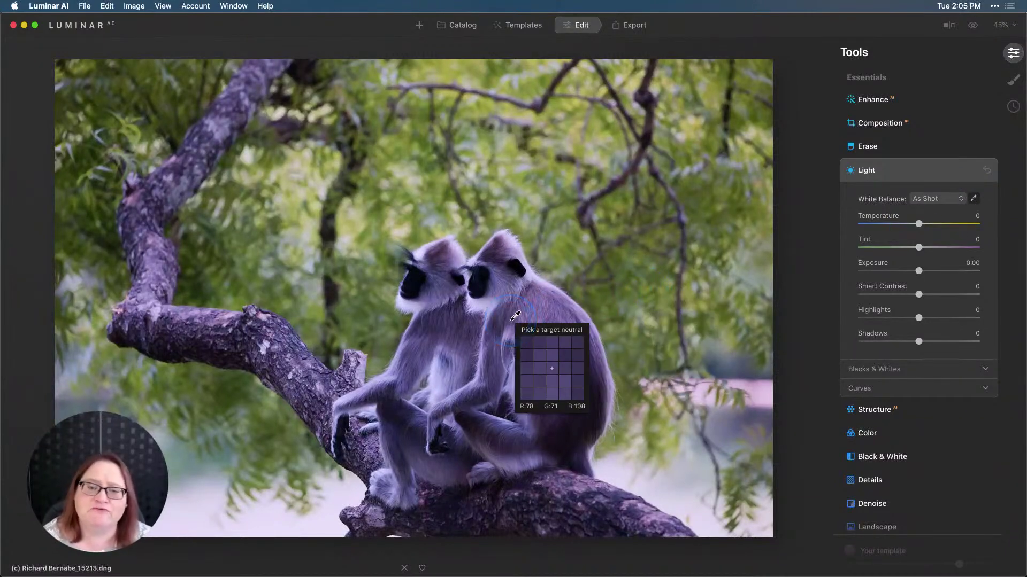
pyautogui.click(504, 321)
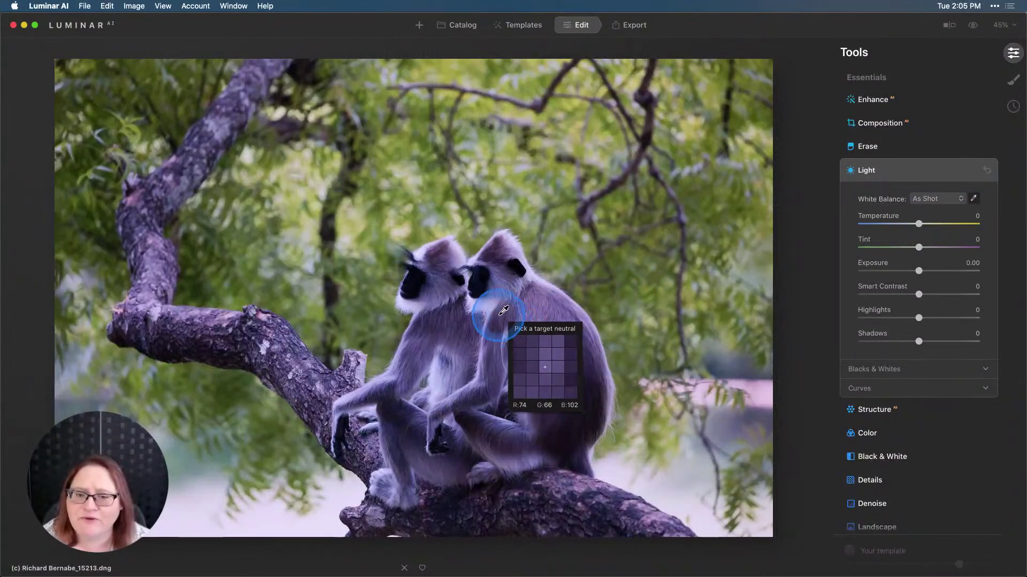
pyautogui.click(478, 304)
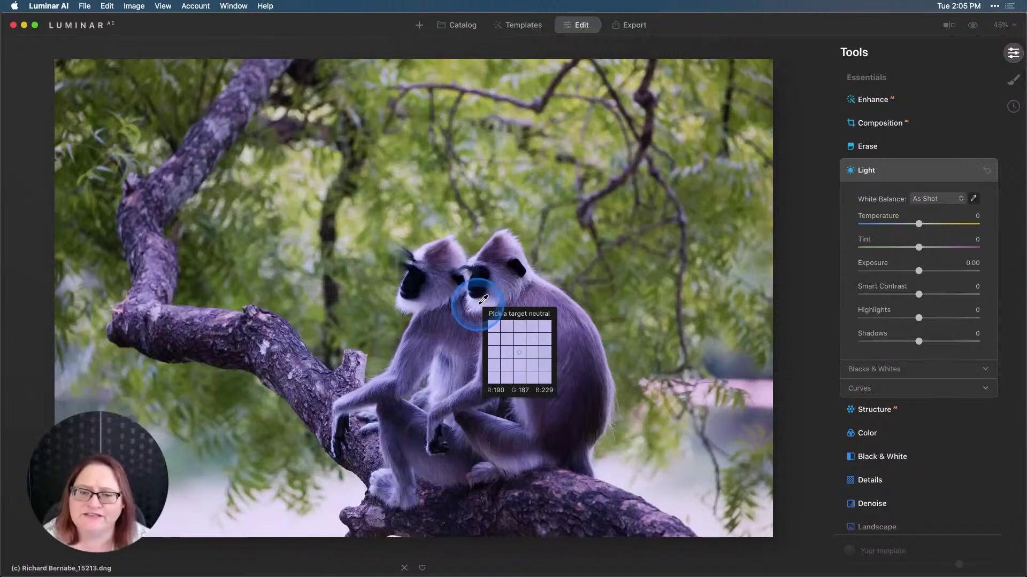
pyautogui.click(478, 302)
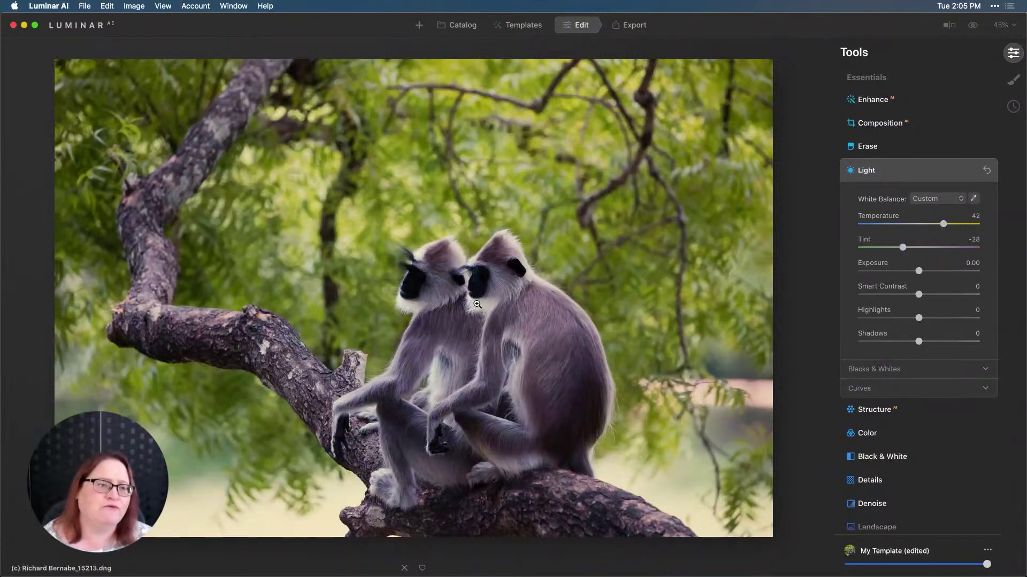
# Try a tighter crop of the monkey photo in the Composition tool at the original ratio, trimming the upper and right-hand edges.
pyautogui.click(887, 128)
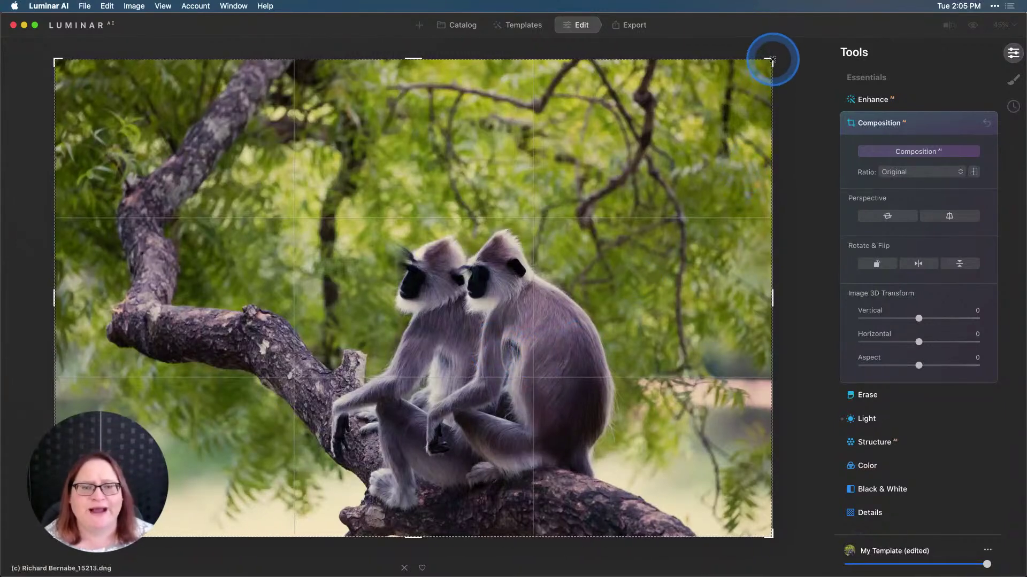
pyautogui.moveTo(774, 62); pyautogui.dragTo(752, 86)
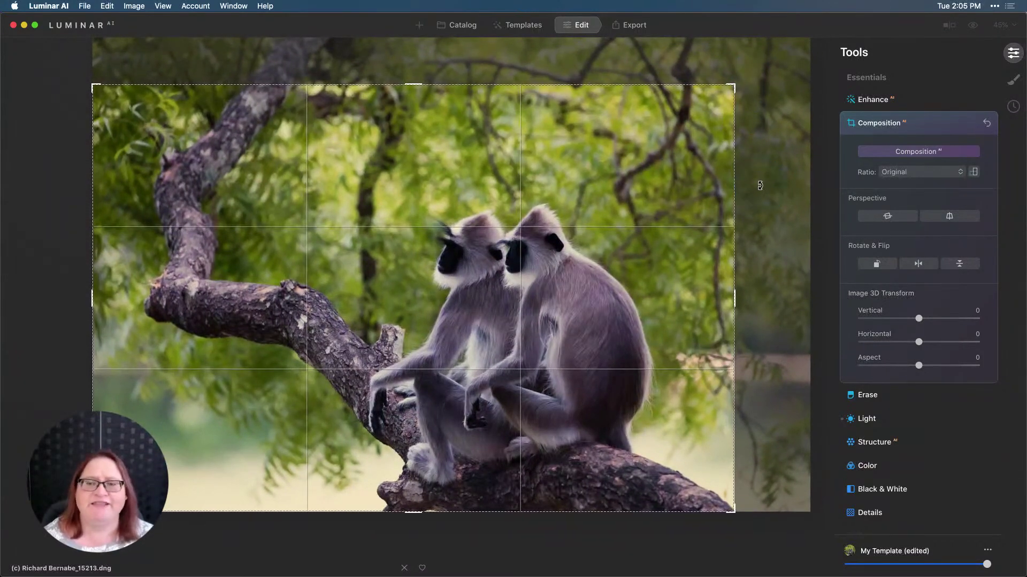
pyautogui.click(760, 185)
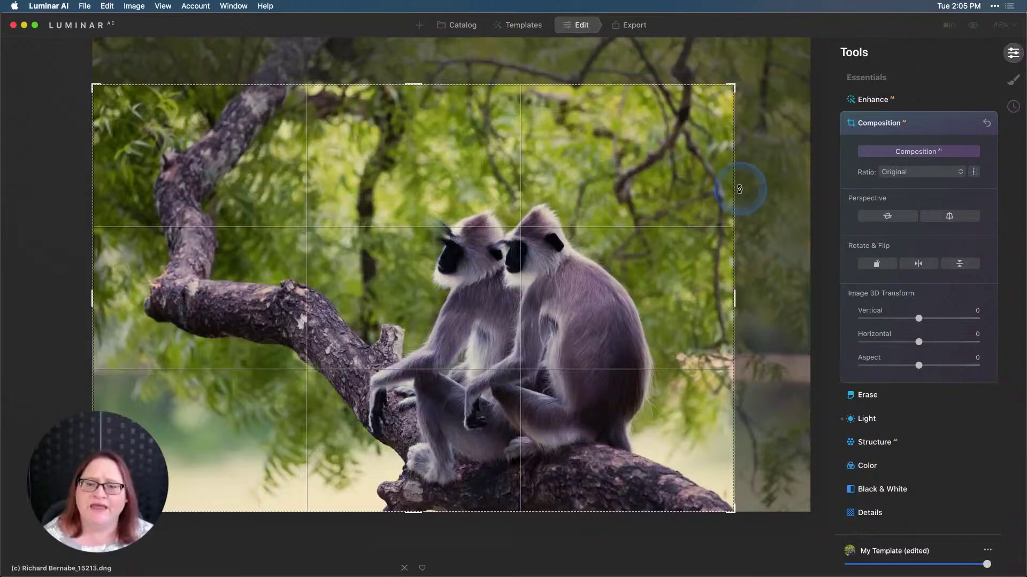
pyautogui.click(605, 246)
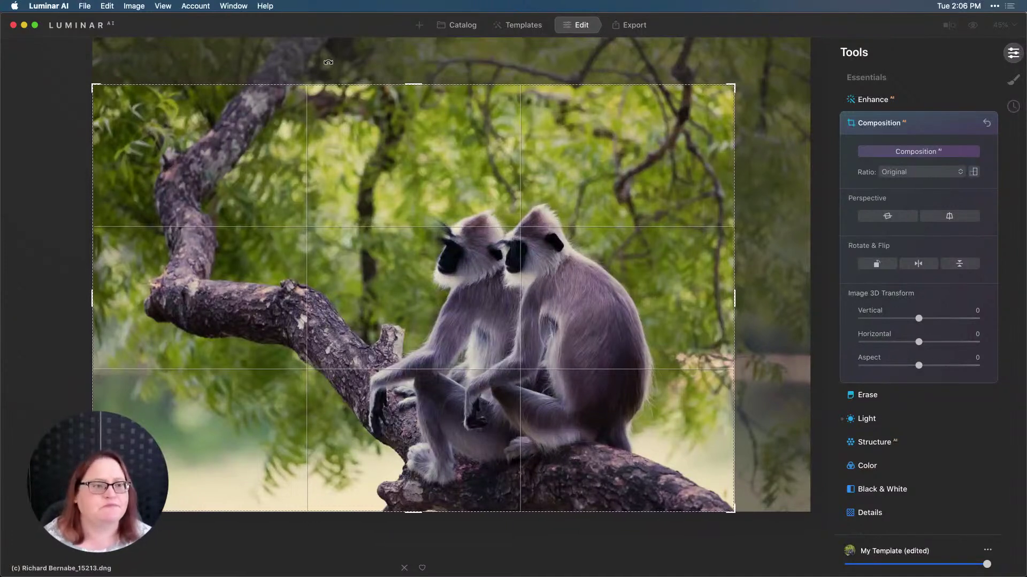
# Try a 1:1 (Square) crop, shifting the photo within the frame and tightening it around the two monkeys.
pyautogui.click(891, 173)
pyautogui.click(903, 231)
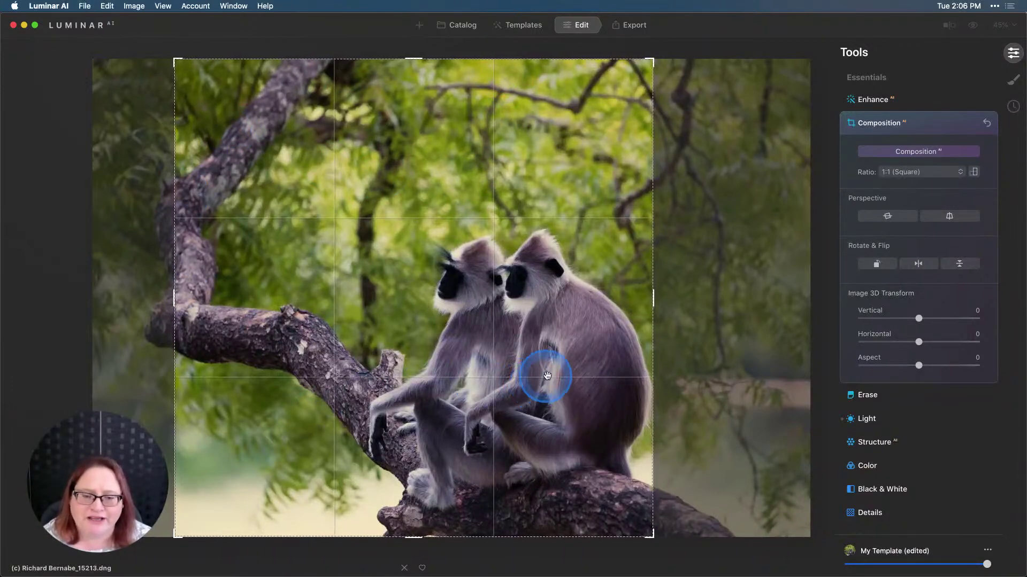
pyautogui.moveTo(540, 366); pyautogui.dragTo(527, 367)
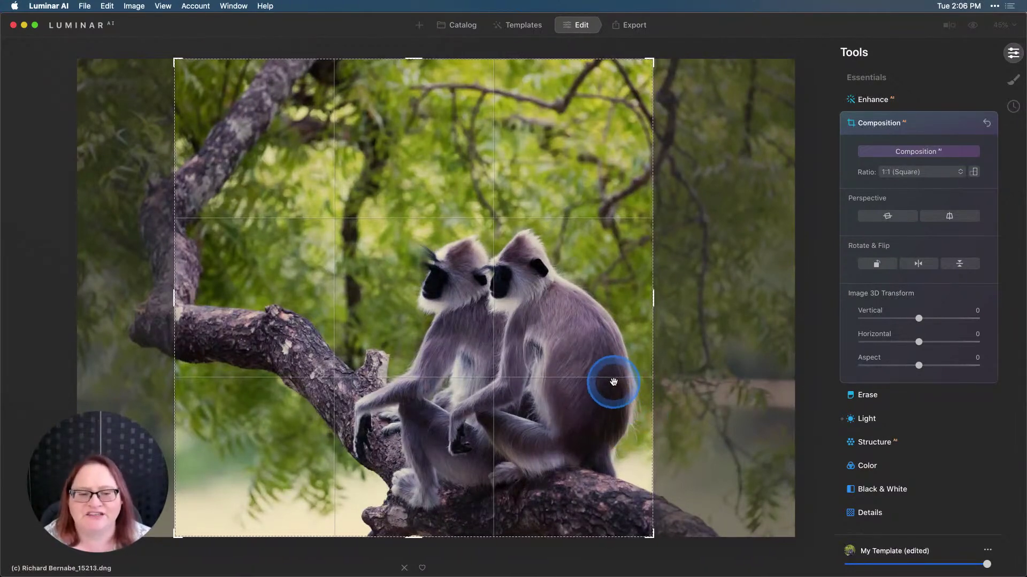
pyautogui.moveTo(612, 390); pyautogui.dragTo(610, 378)
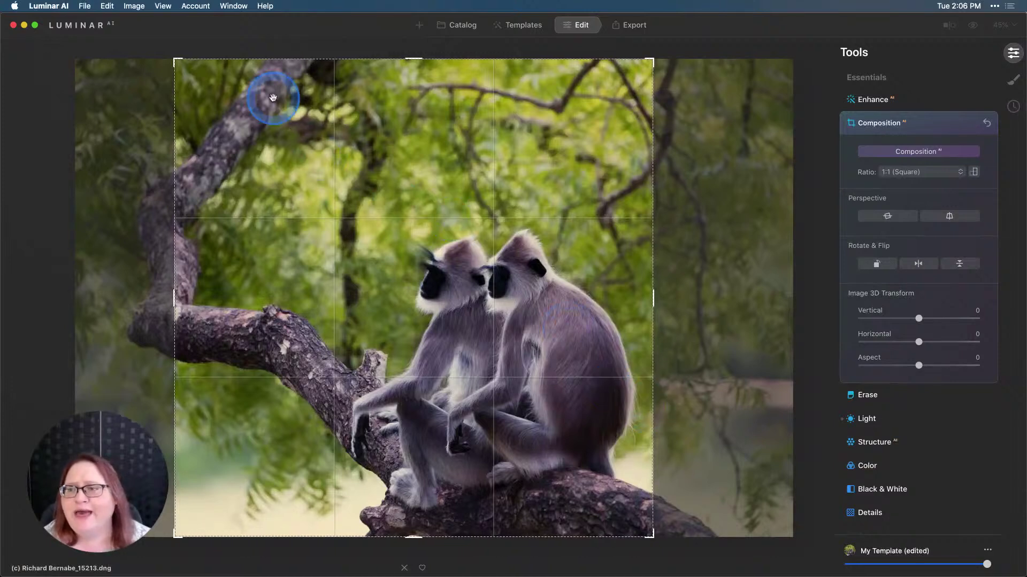
pyautogui.moveTo(175, 59); pyautogui.dragTo(214, 92)
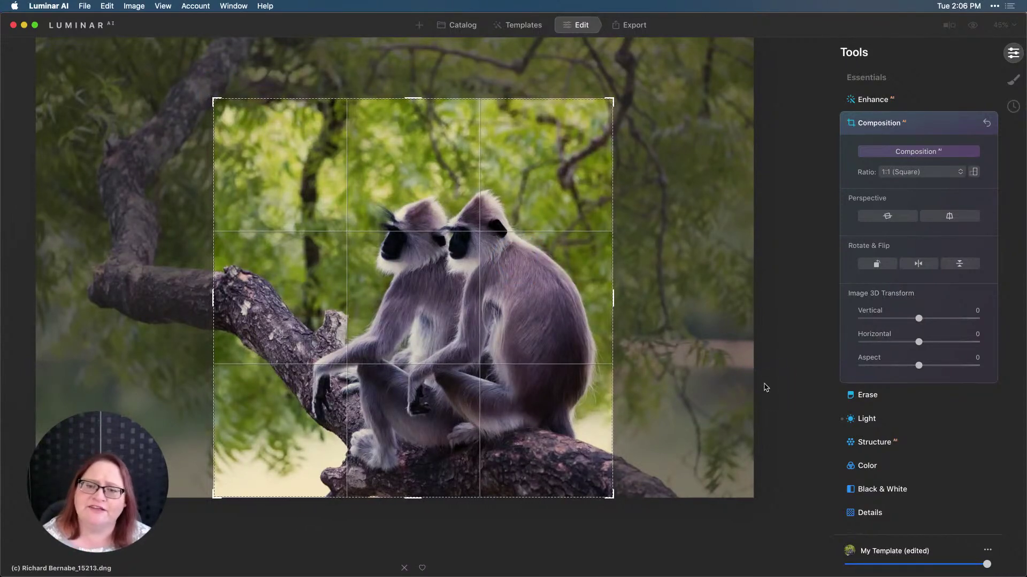
pyautogui.click(415, 283)
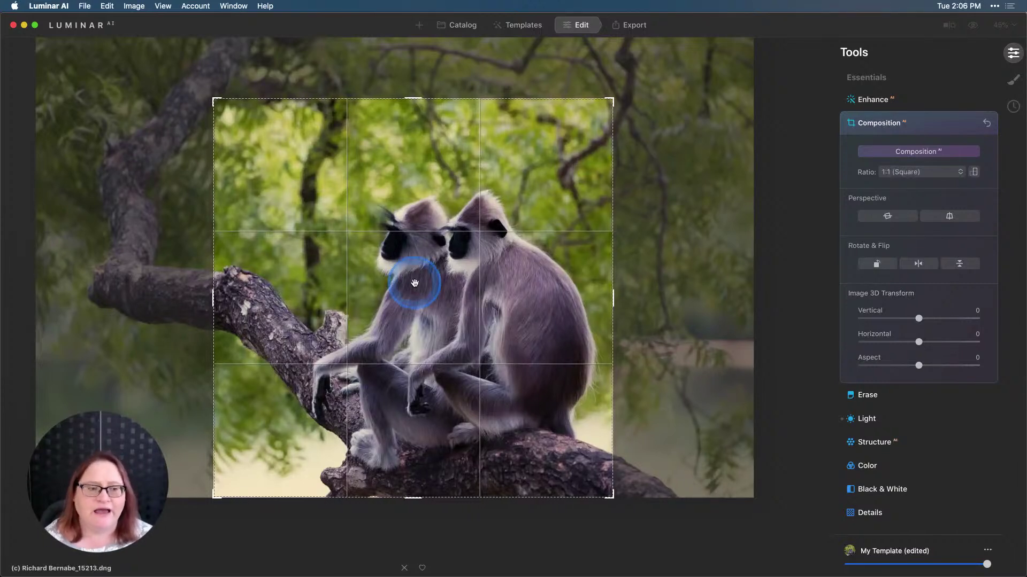
# Crop the photo to 16:9, trimming the upper and right-hand edges while keeping the curved branch, and apply the crop.
pyautogui.click(942, 173)
pyautogui.moveTo(942, 173); pyautogui.dragTo(908, 317)
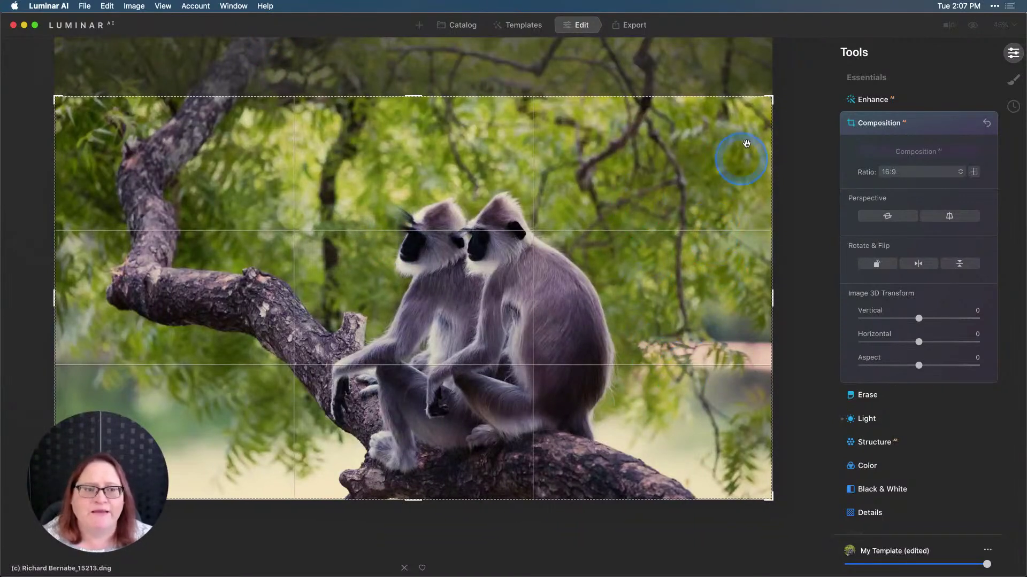
pyautogui.moveTo(762, 104); pyautogui.dragTo(746, 119)
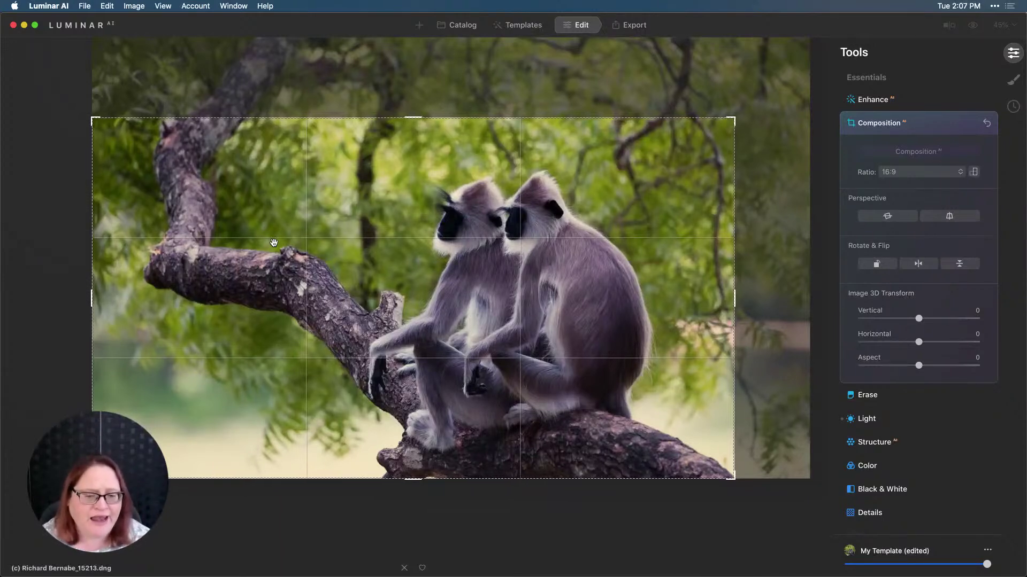
pyautogui.press('Return')
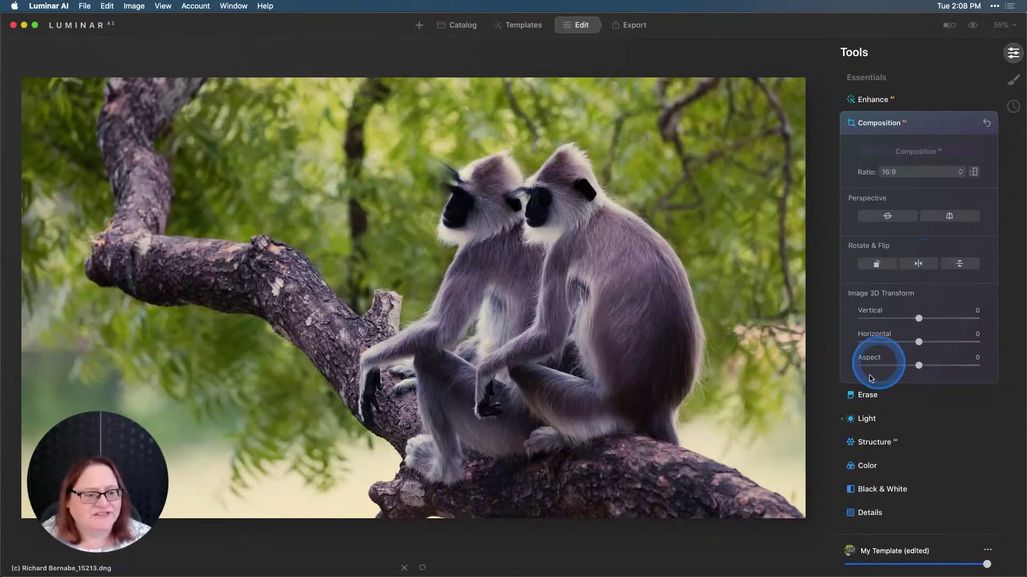
# Reopen the Composition tool, try flipping the photo horizontally, undo the flip, and reapply the crop.
pyautogui.click(872, 395)
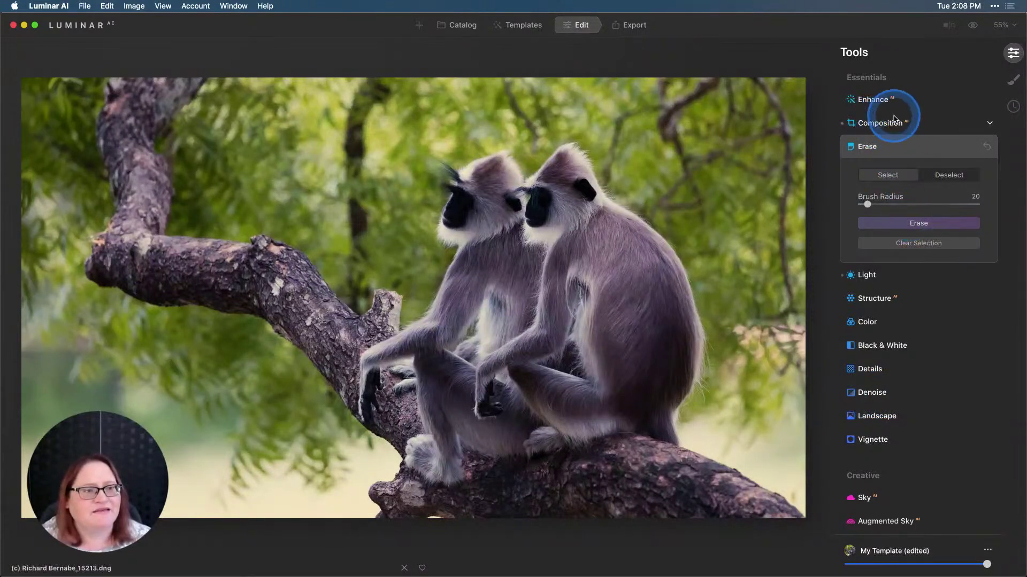
pyautogui.click(887, 123)
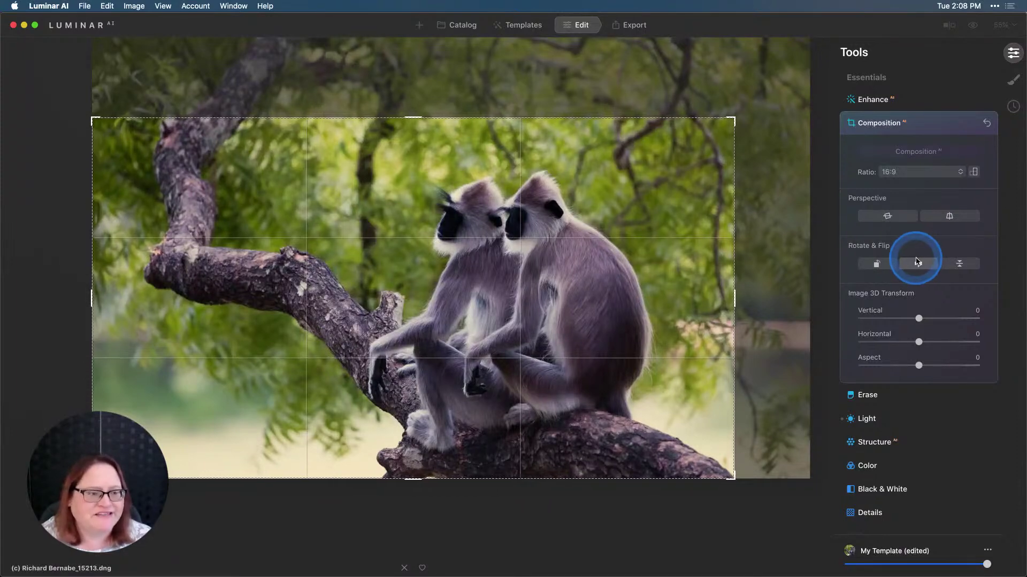
pyautogui.click(917, 264)
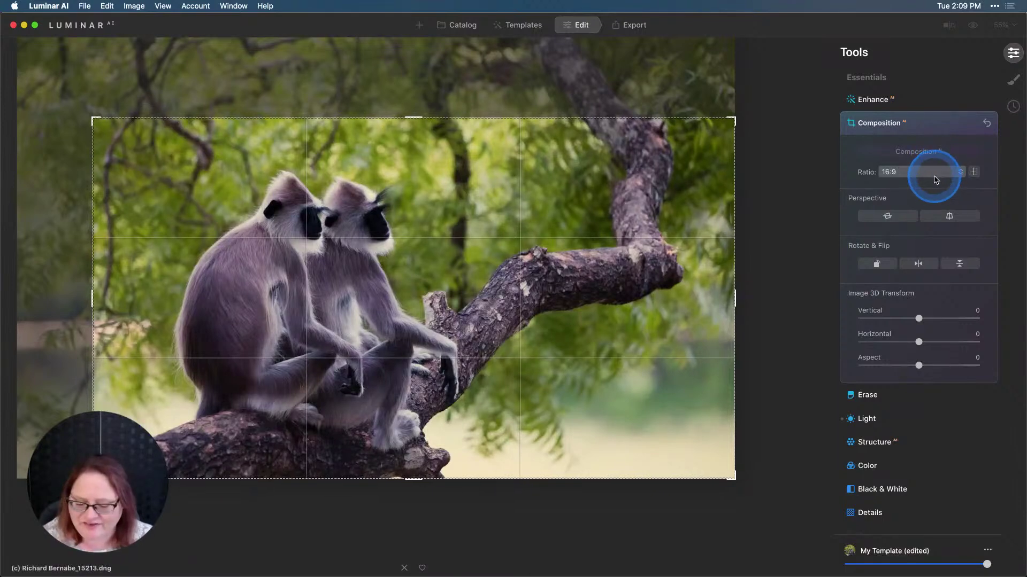
pyautogui.press('super+z')
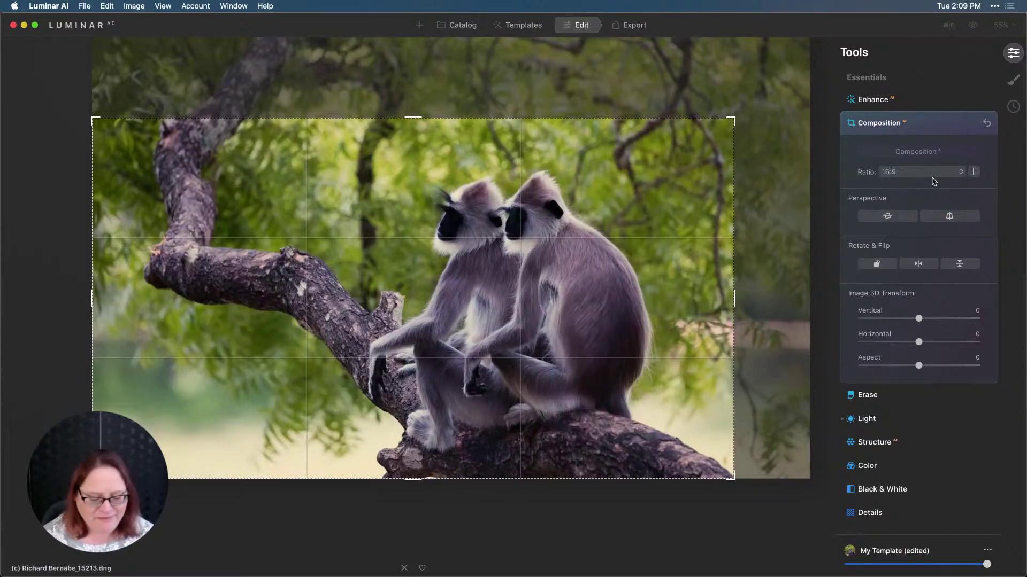
pyautogui.press('Return')
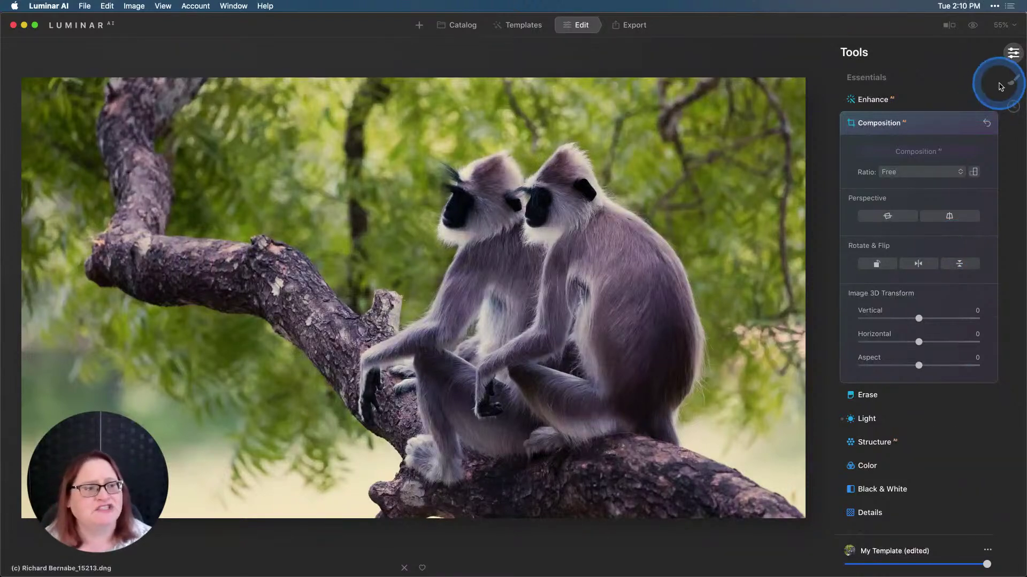
# Step back in the edit history to the earlier "Revert to Original" entry and return to the latest Composition edit.
pyautogui.click(1012, 105)
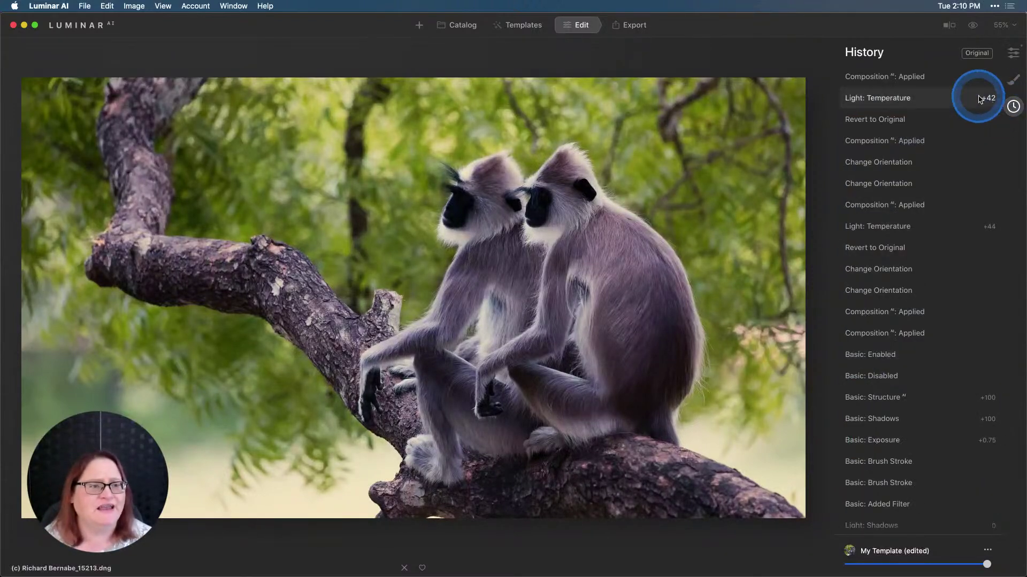
pyautogui.click(875, 245)
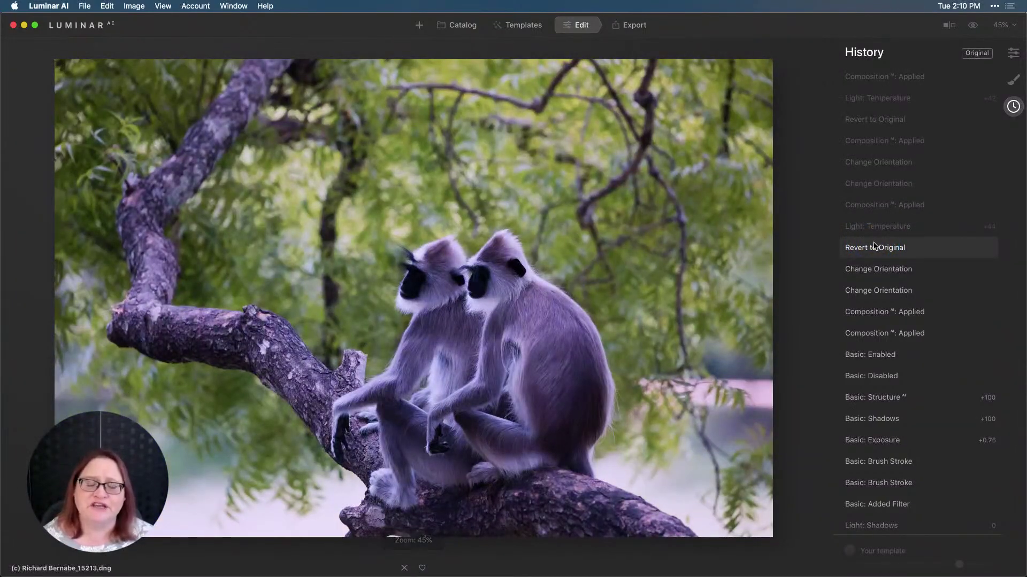
pyautogui.click(890, 76)
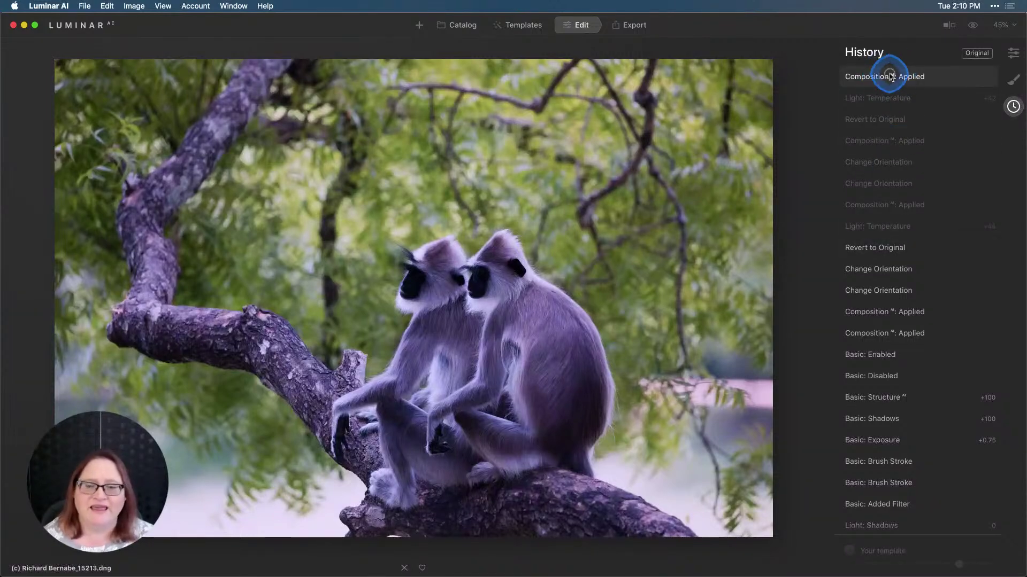